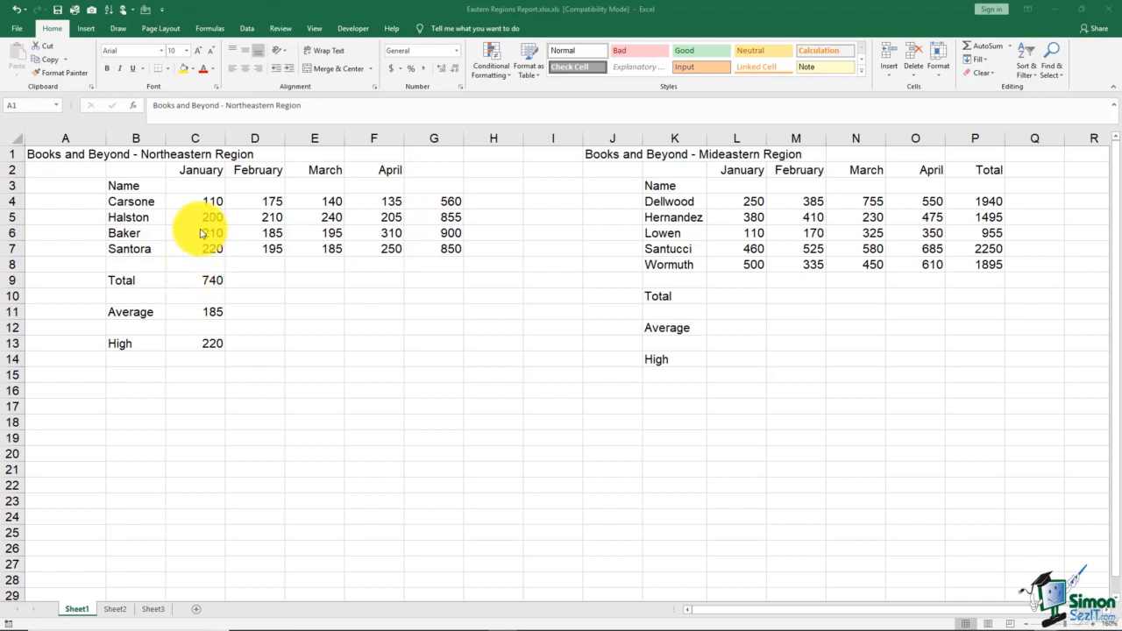
Review the formulas behind the January Total, Average and High cells of the Northeastern Region table
key(F2)
click(199, 280)
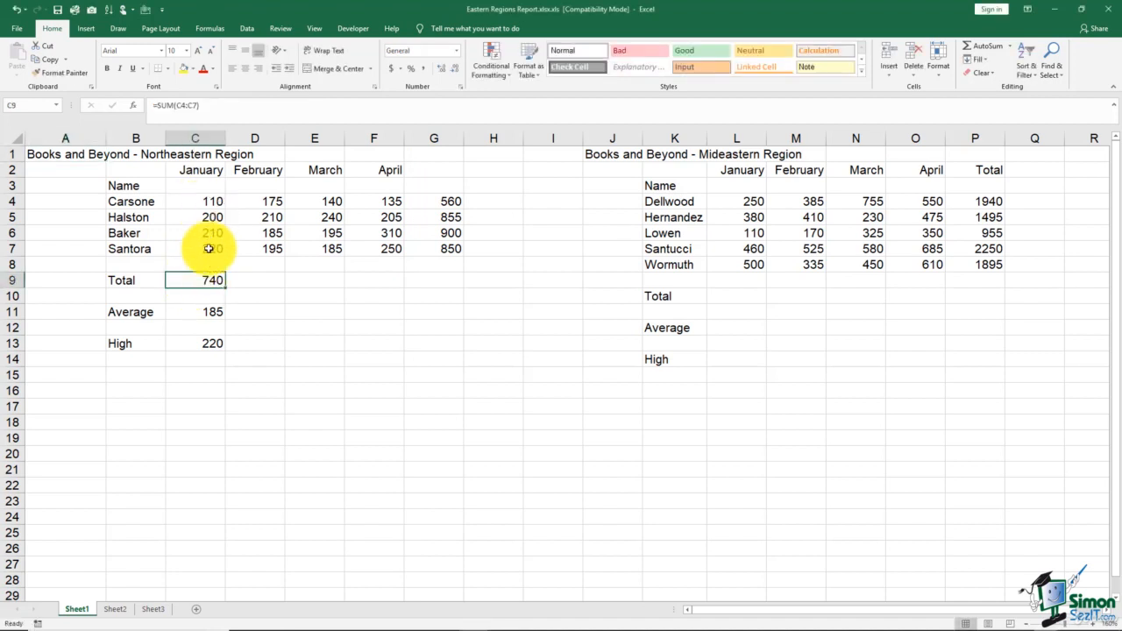
click(196, 312)
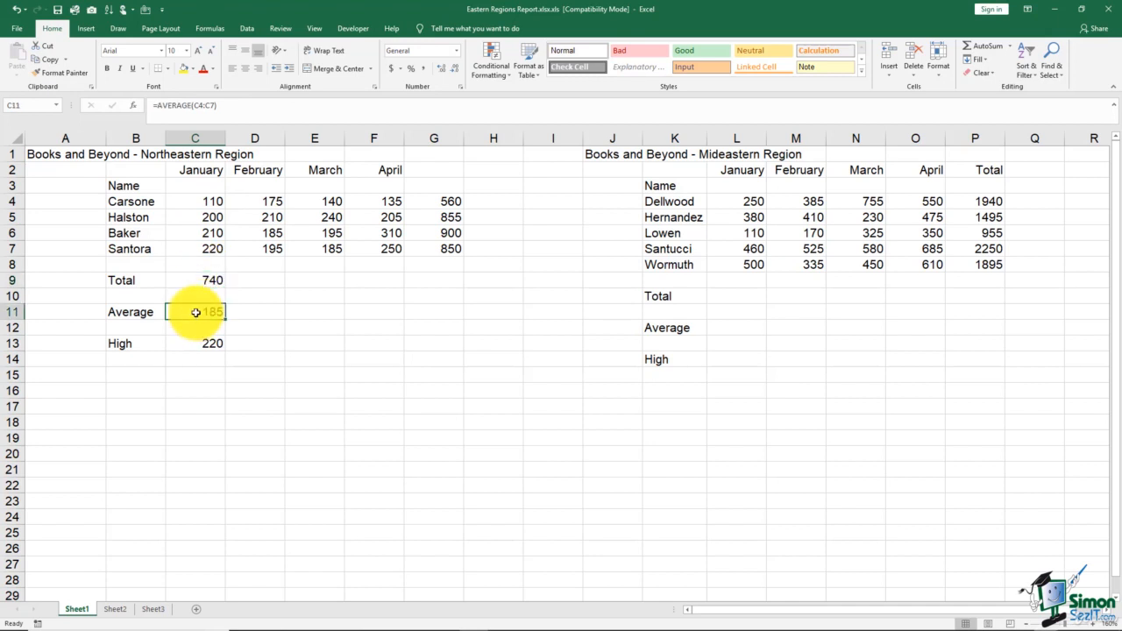
click(184, 342)
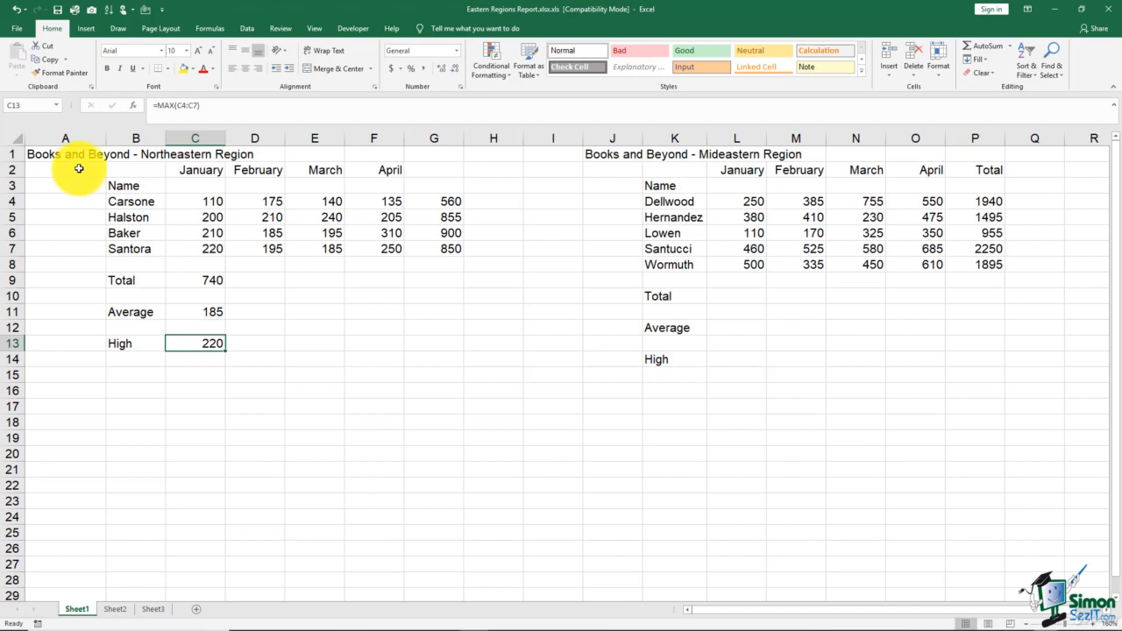
Insert two blank sheet rows above the region titles in row 1
click(12, 153)
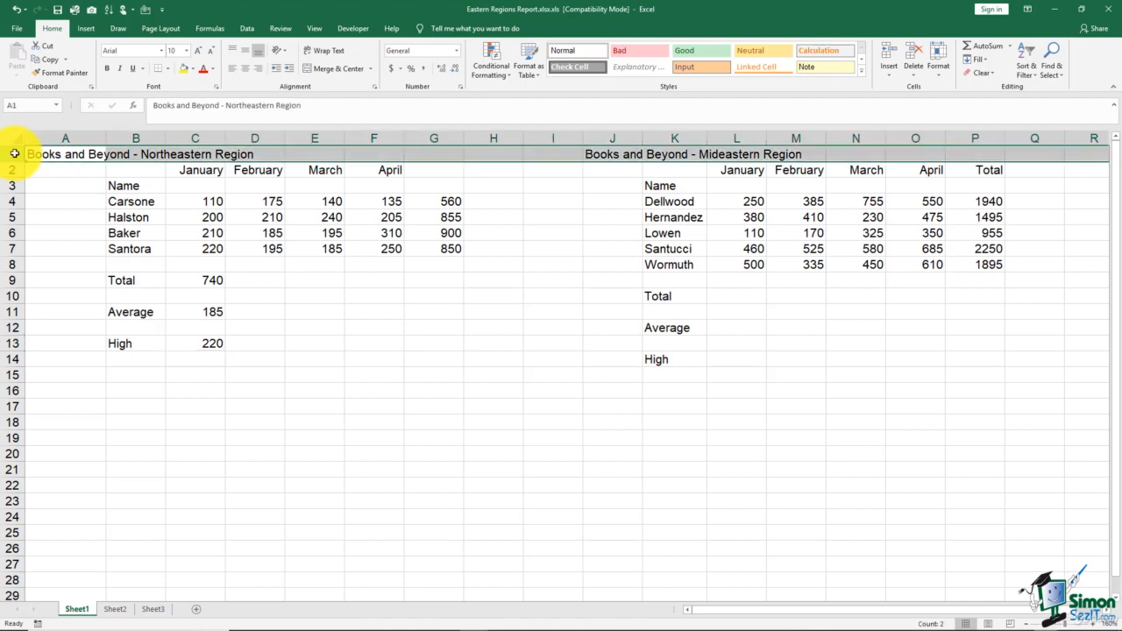
drag(21, 154, 567, 158)
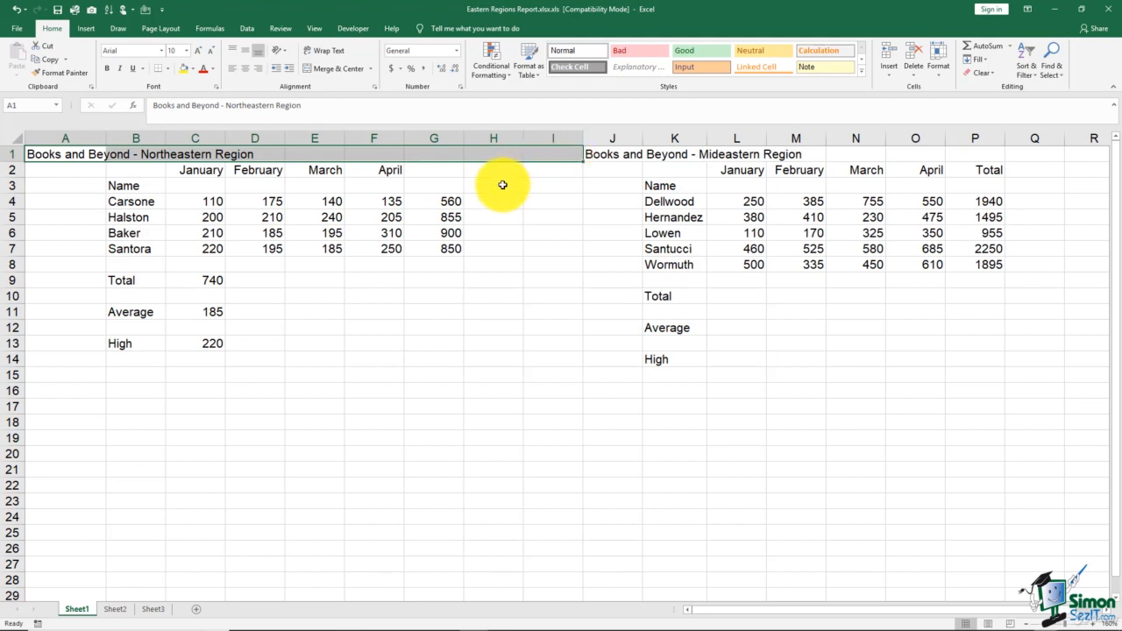
click(7, 155)
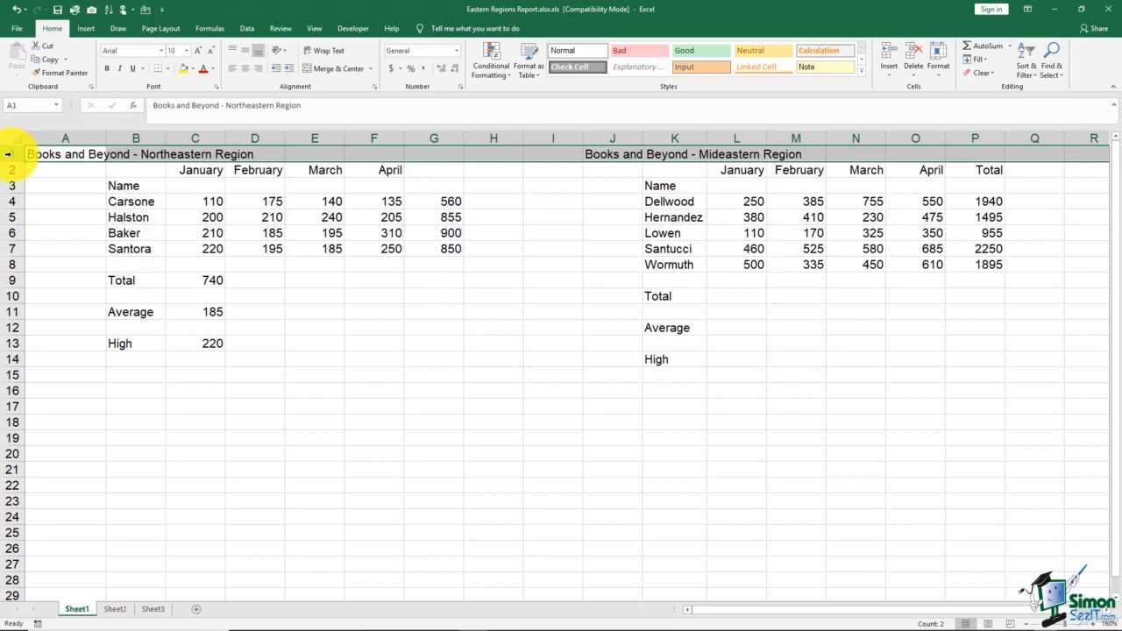
drag(10, 160, 12, 170)
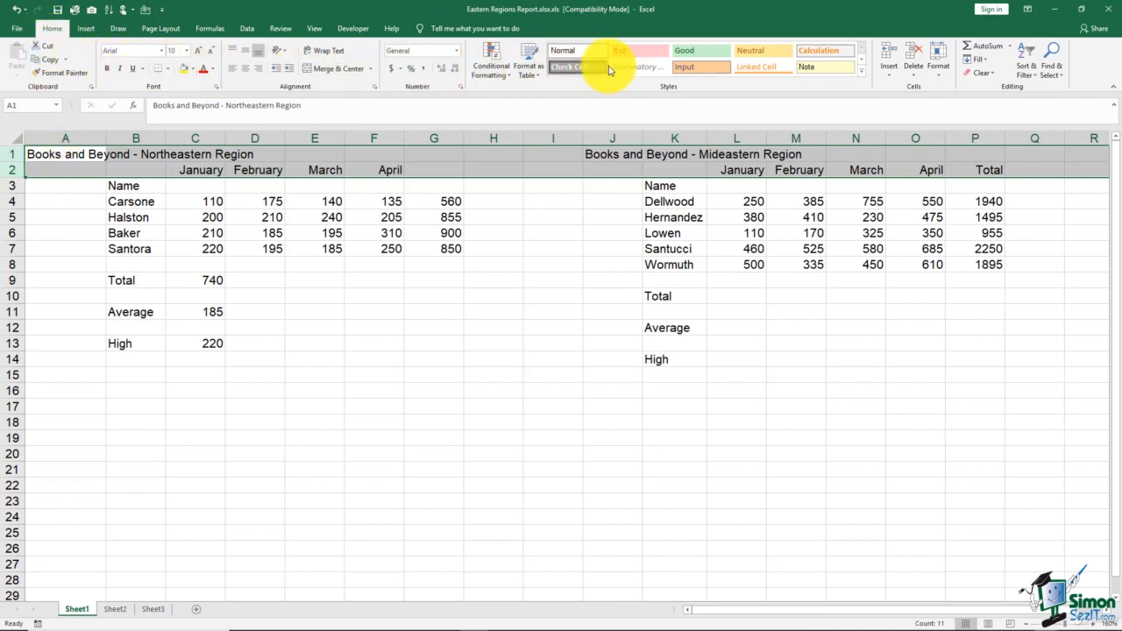
click(889, 79)
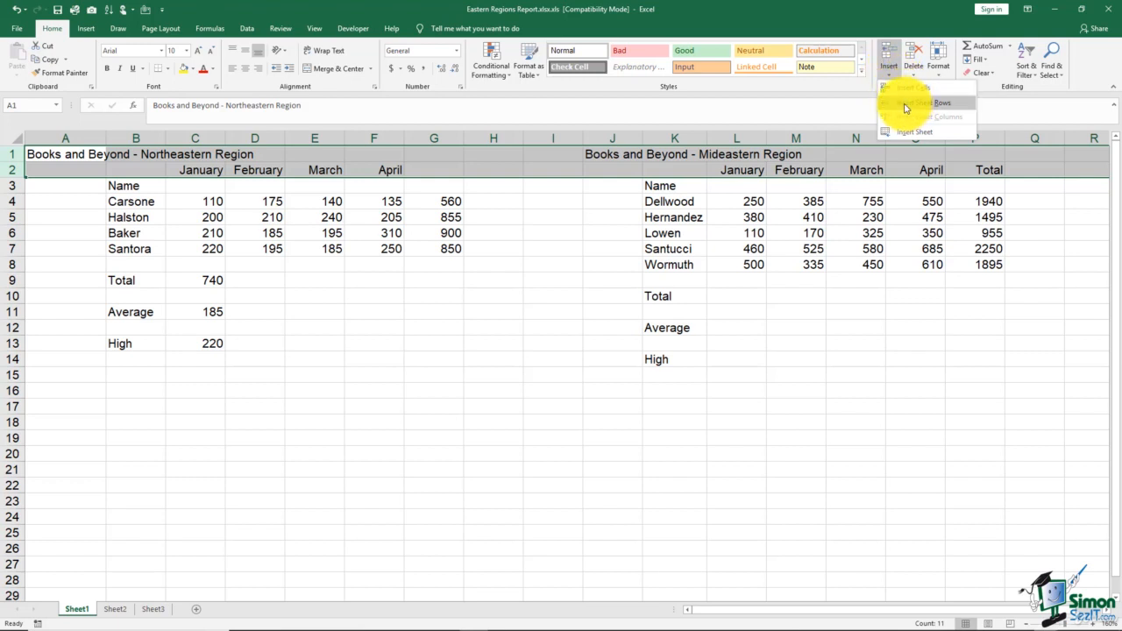
click(907, 106)
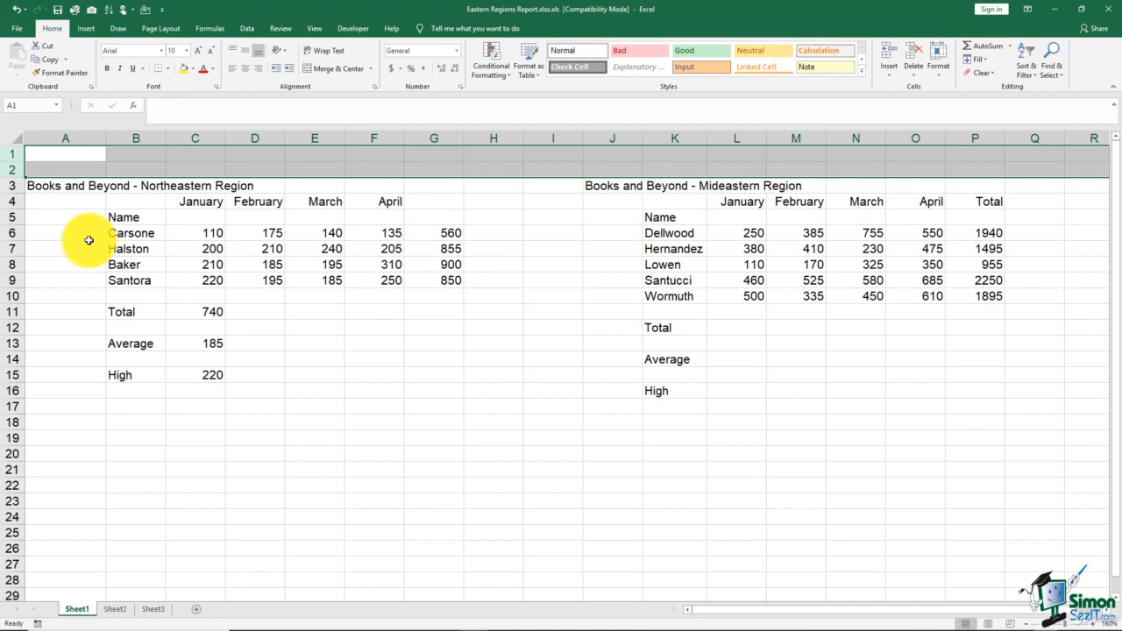
click(70, 202)
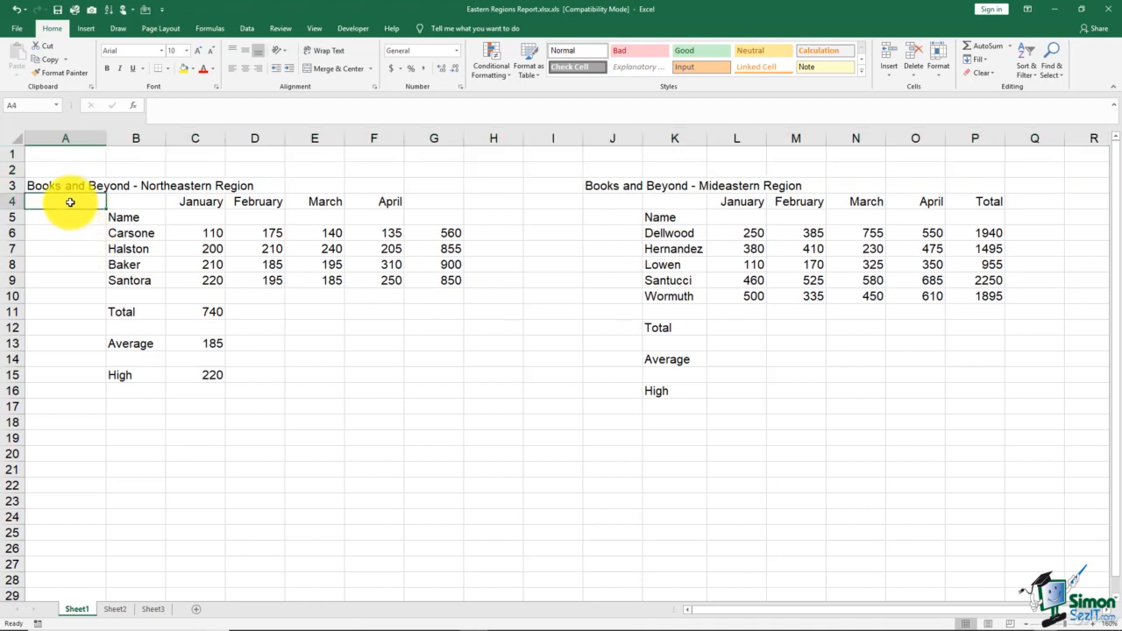
Insert a blank sheet column at column G, between the April figures and the row totals
click(424, 140)
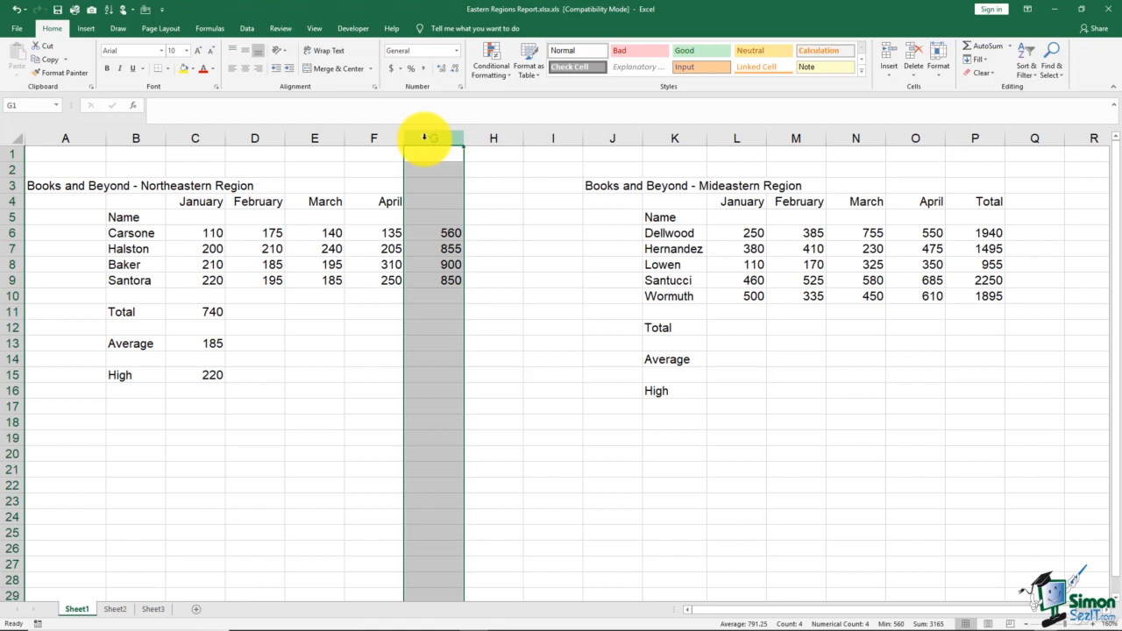
drag(424, 138, 448, 139)
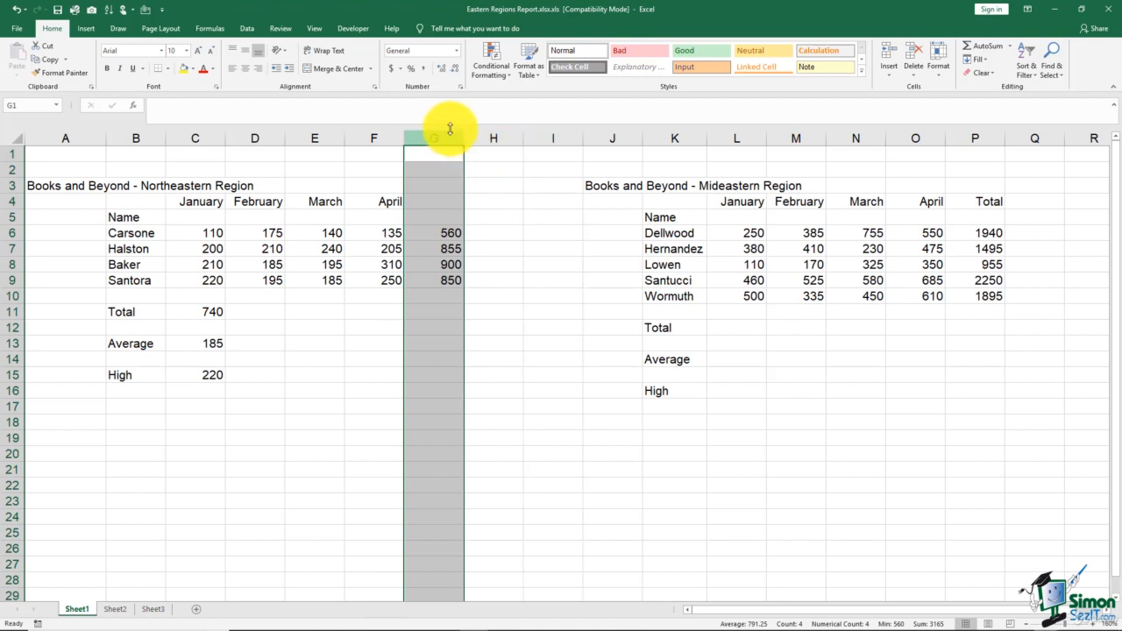
click(889, 76)
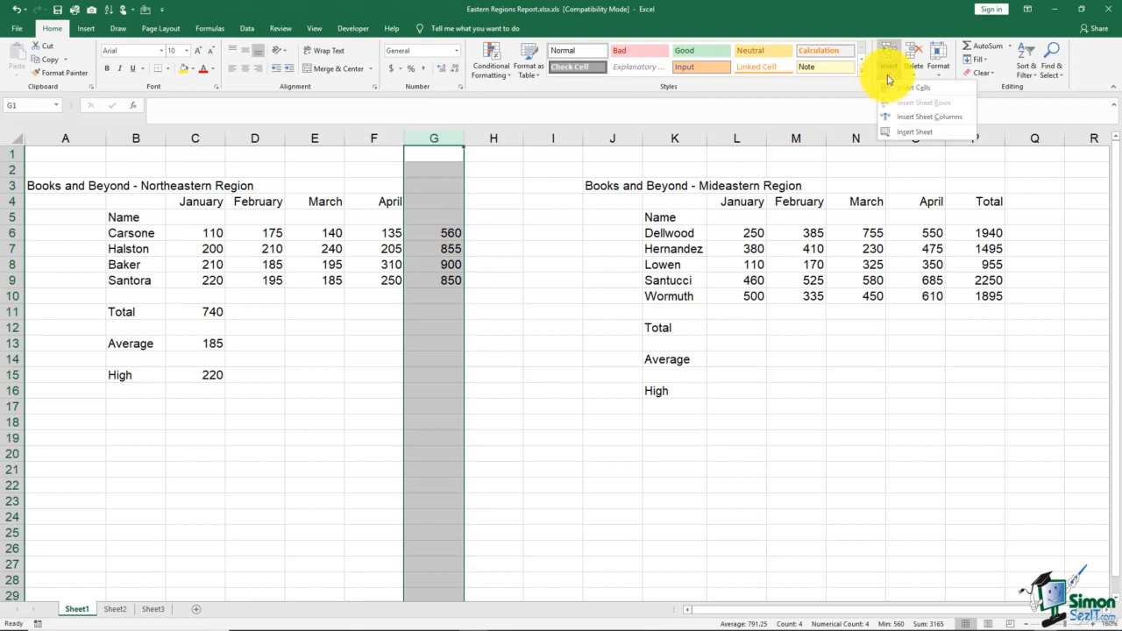
click(910, 123)
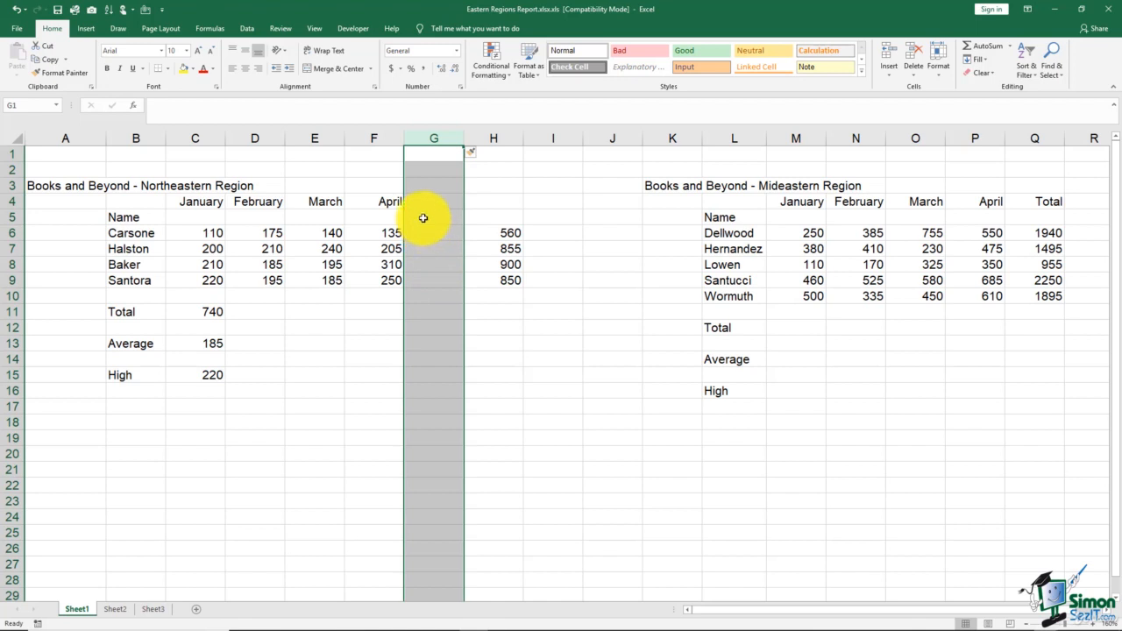
right_click(428, 215)
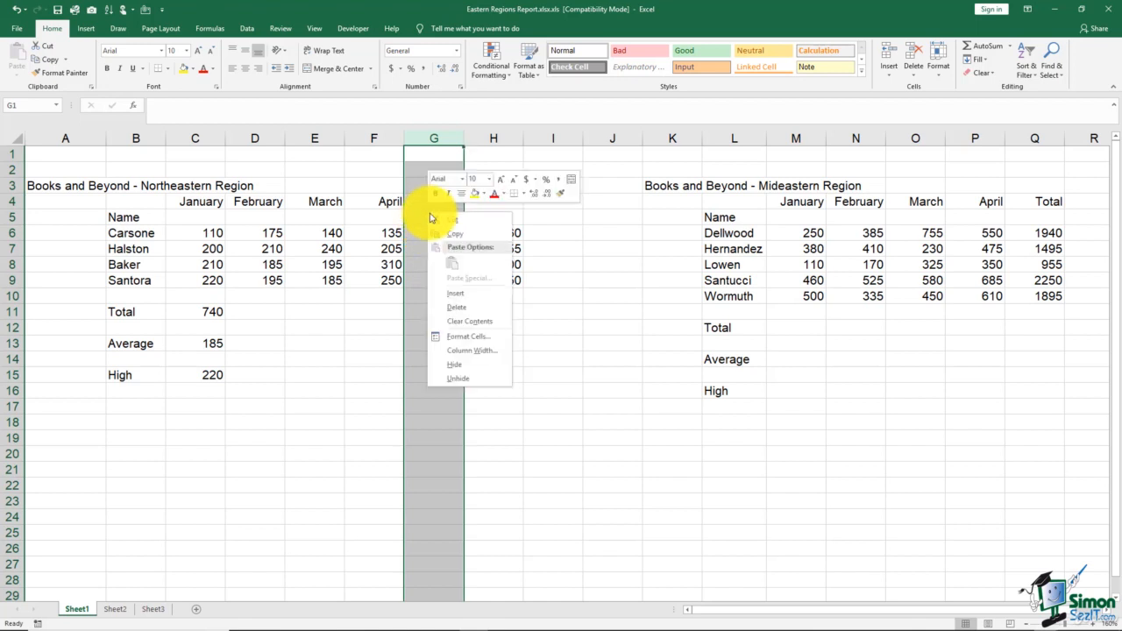
click(450, 299)
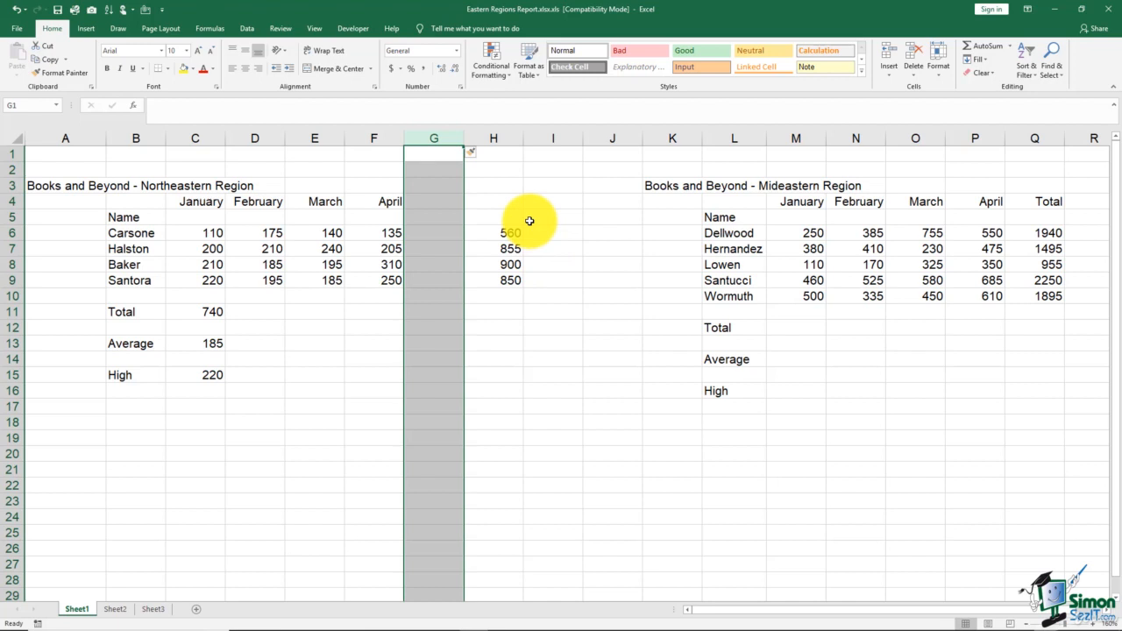
Delete the blank sheet column G between the April figures and the row totals
right_click(433, 212)
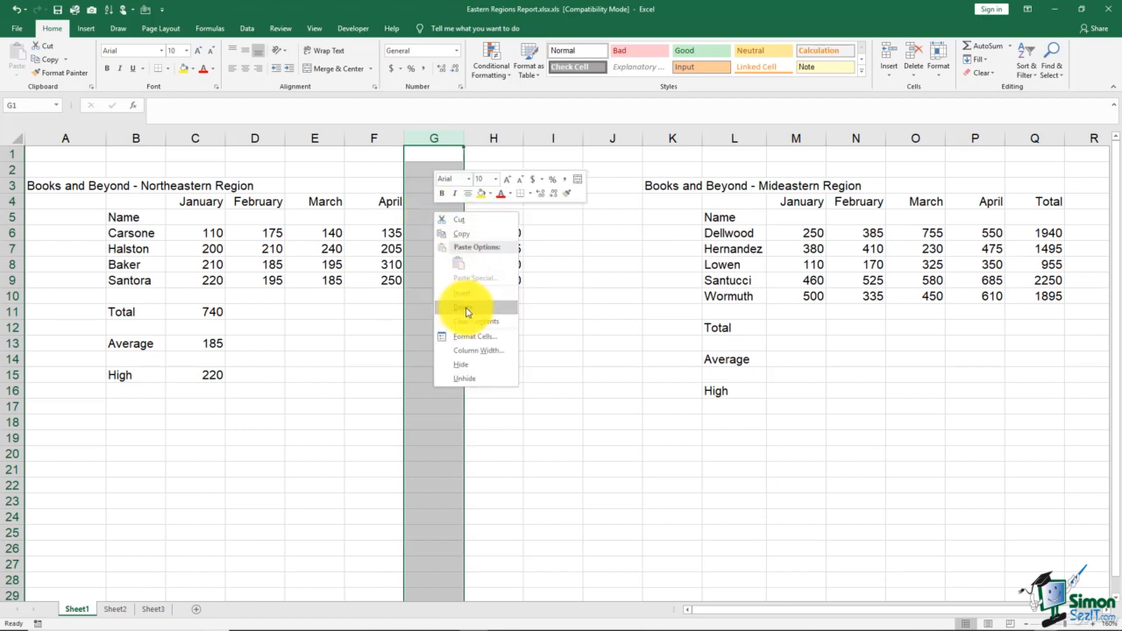
click(913, 79)
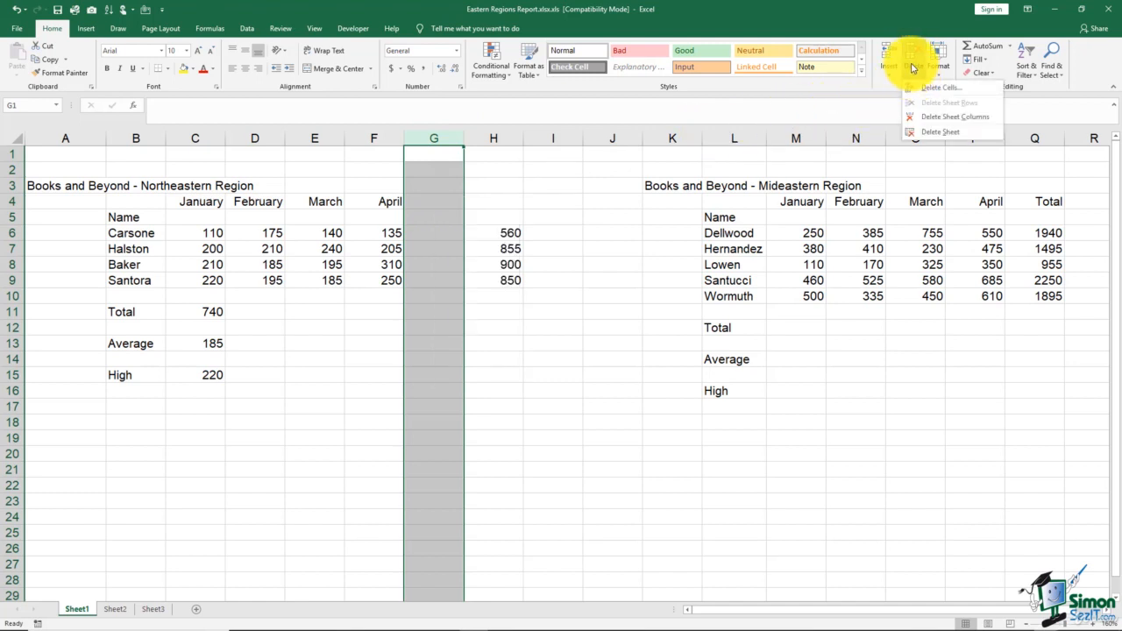
click(948, 119)
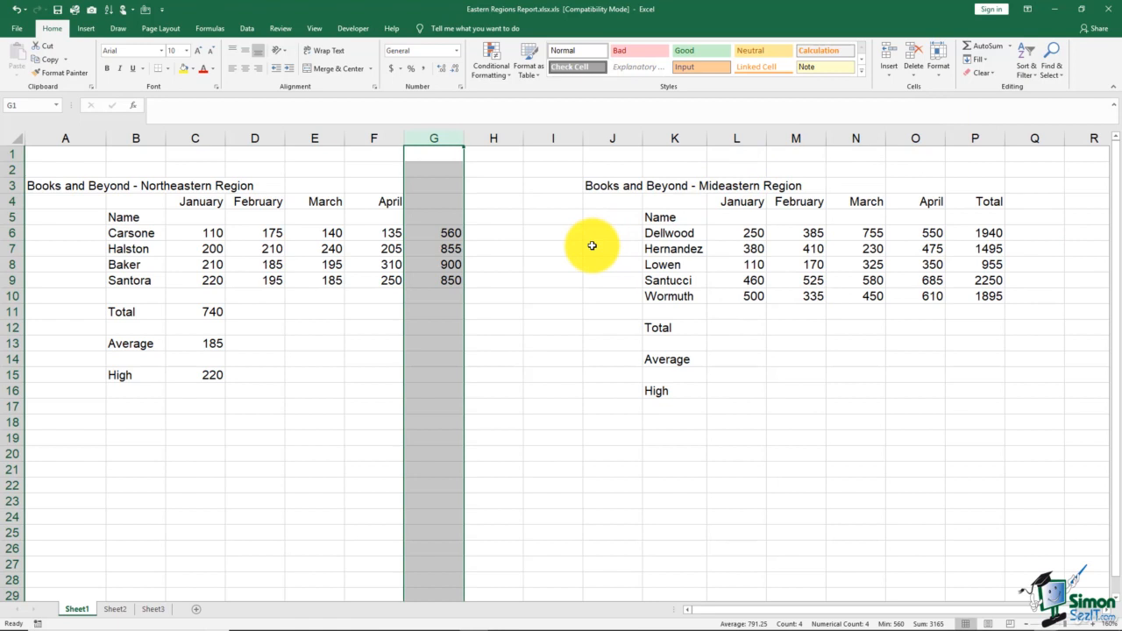
click(503, 233)
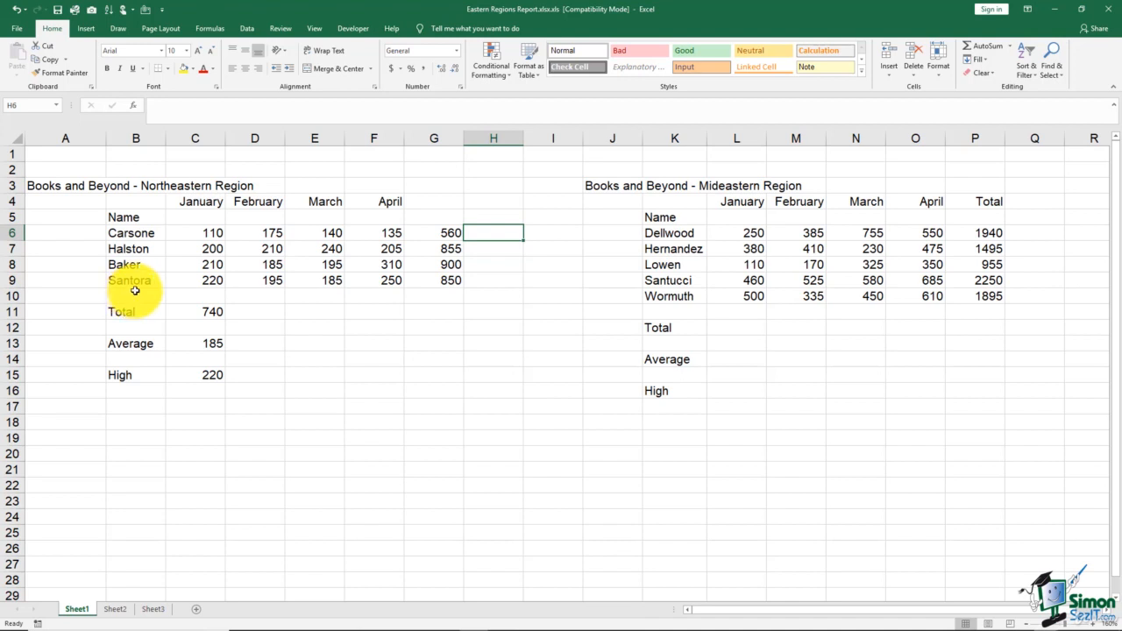
Insert an entire blank row at row 8, across both region tables
click(15, 262)
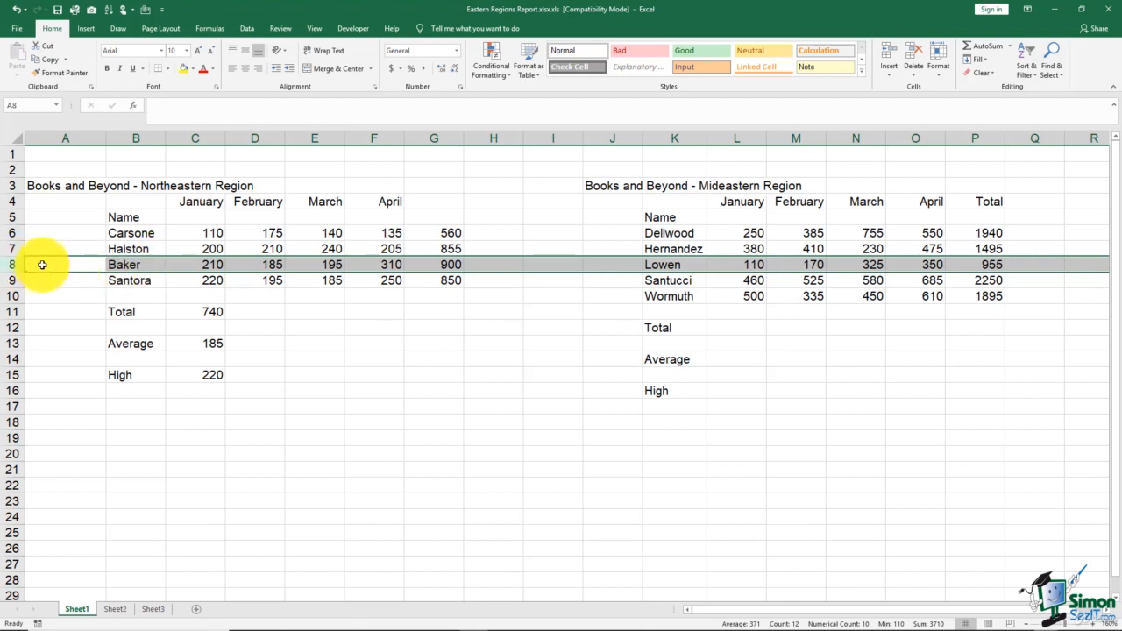
right_click(43, 268)
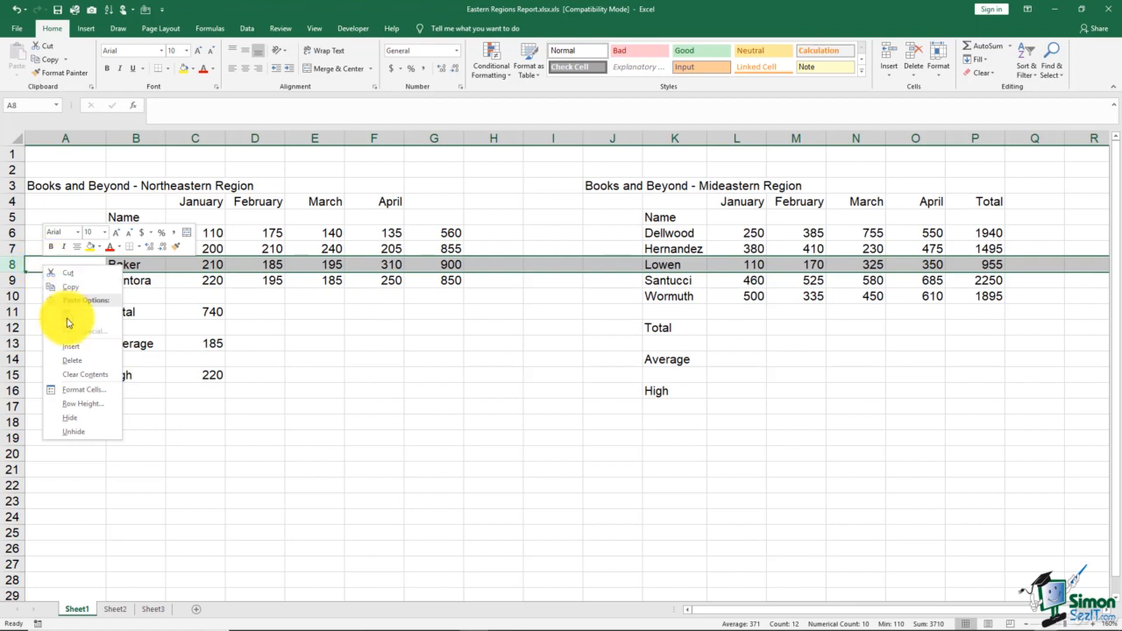
click(71, 346)
click(289, 328)
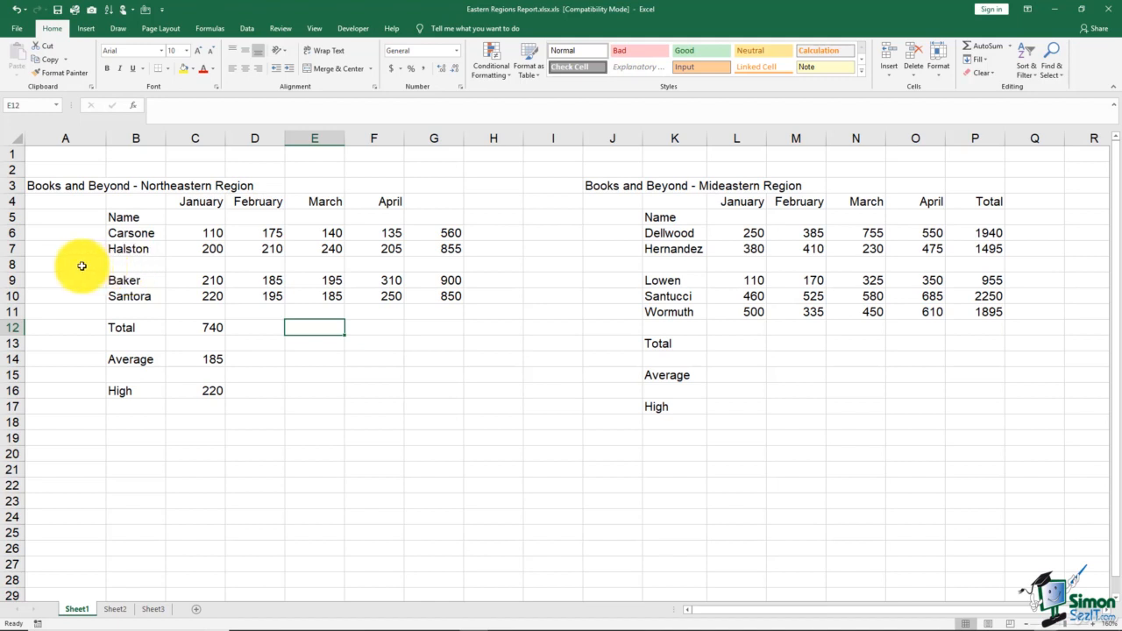
Delete the blank row 8 that splits both region tables
click(17, 265)
right_click(16, 264)
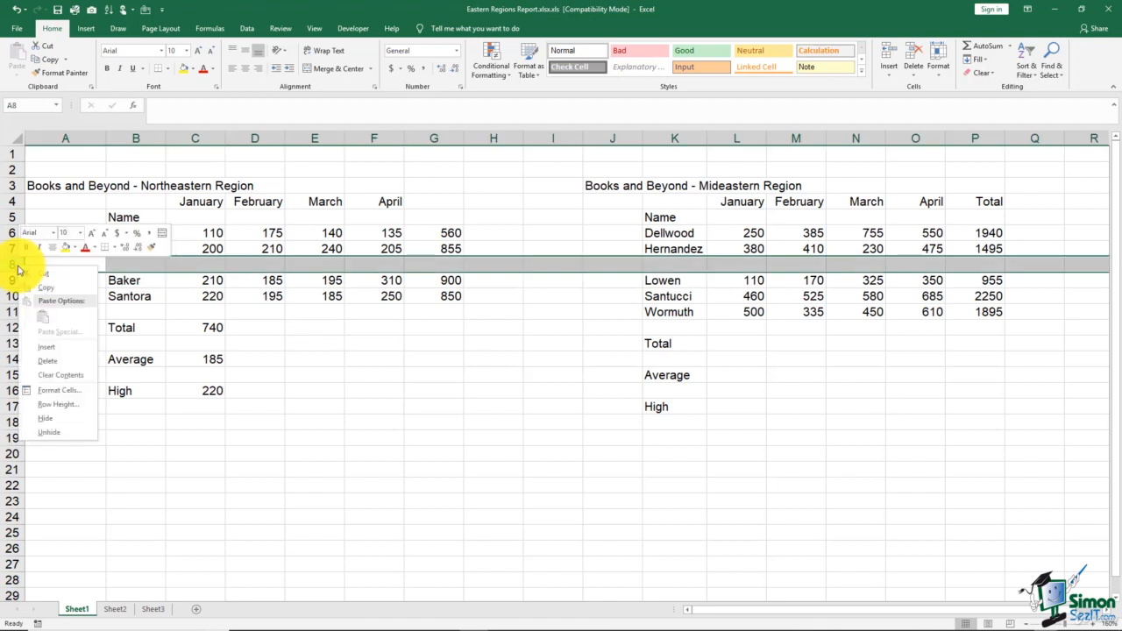
click(53, 360)
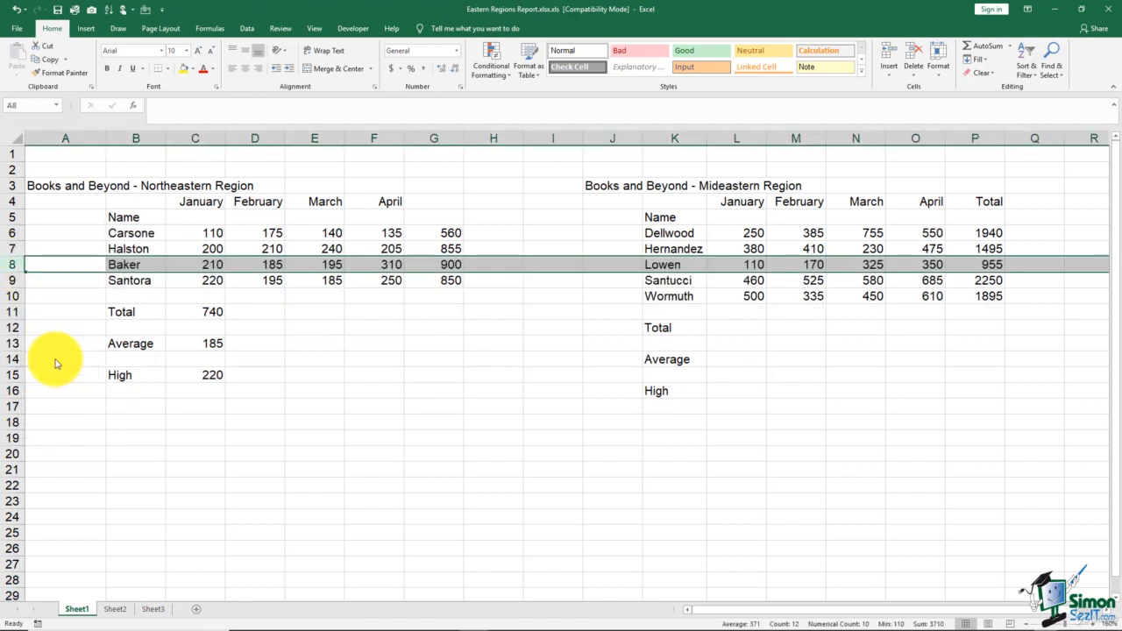
click(122, 293)
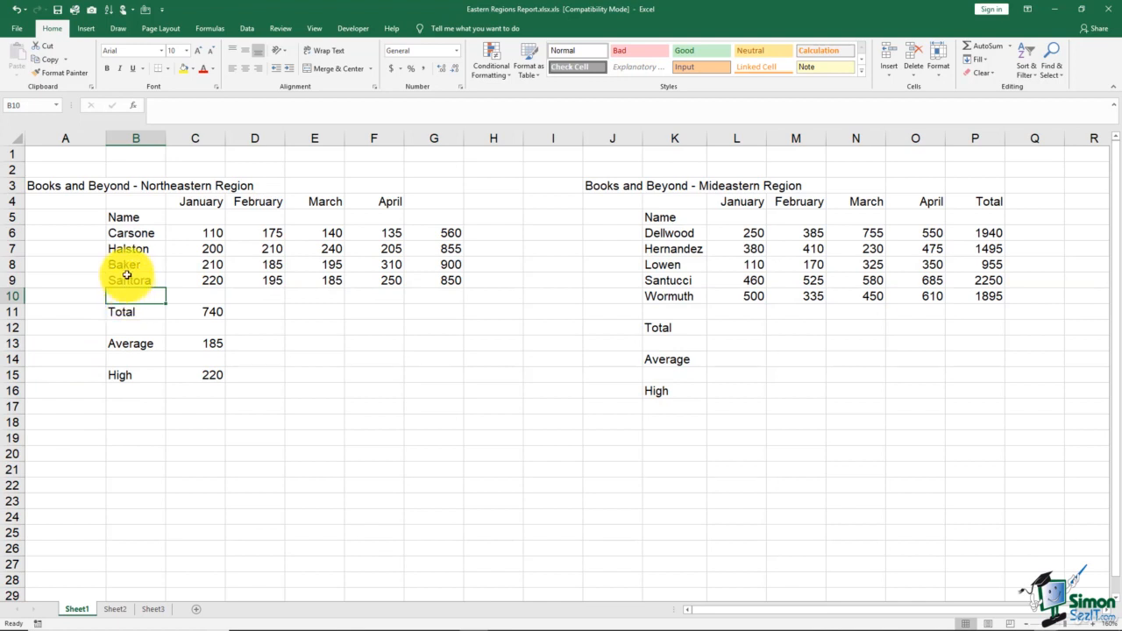
Insert blank cells at B8:G8 in the Northeastern Region table only, shifting the existing cells down
click(124, 265)
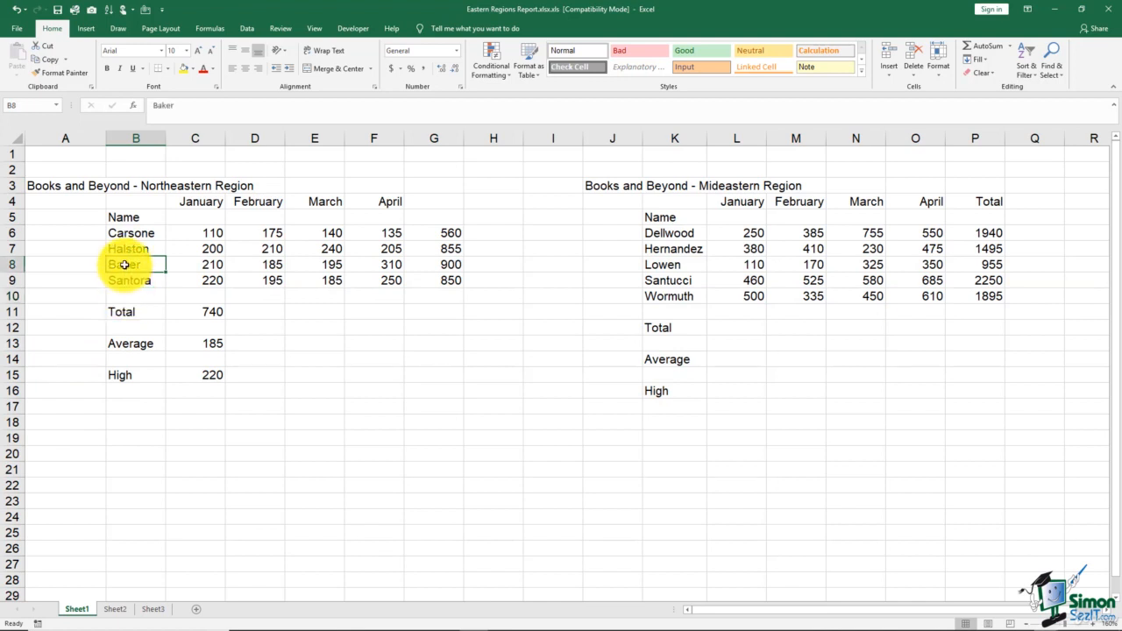
shift+click(429, 264)
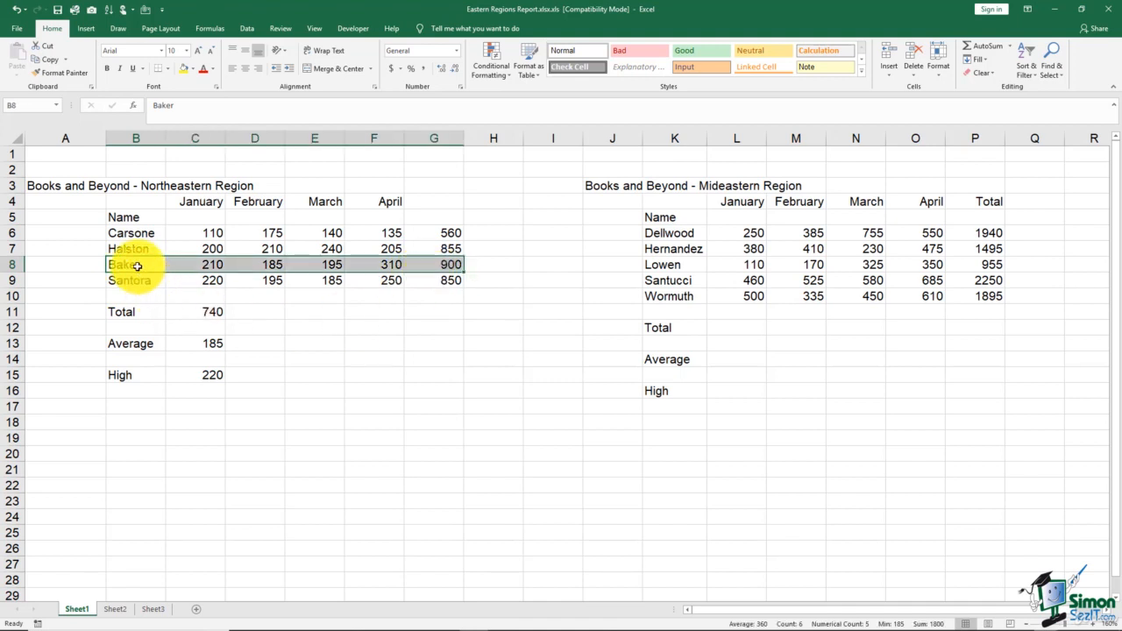
drag(138, 267, 423, 265)
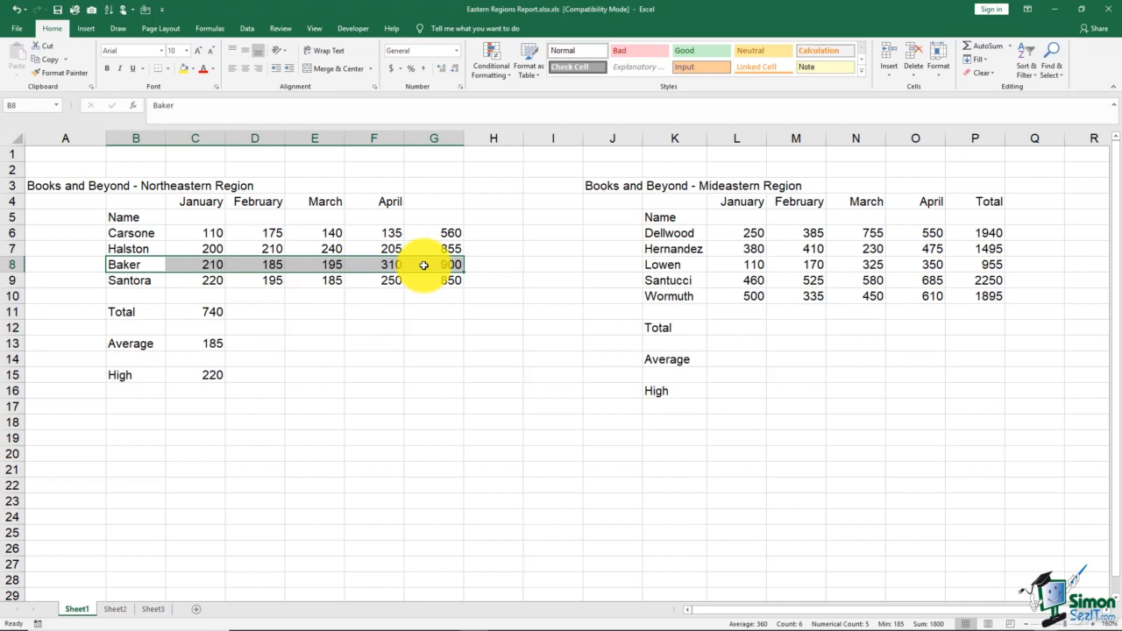
right_click(425, 268)
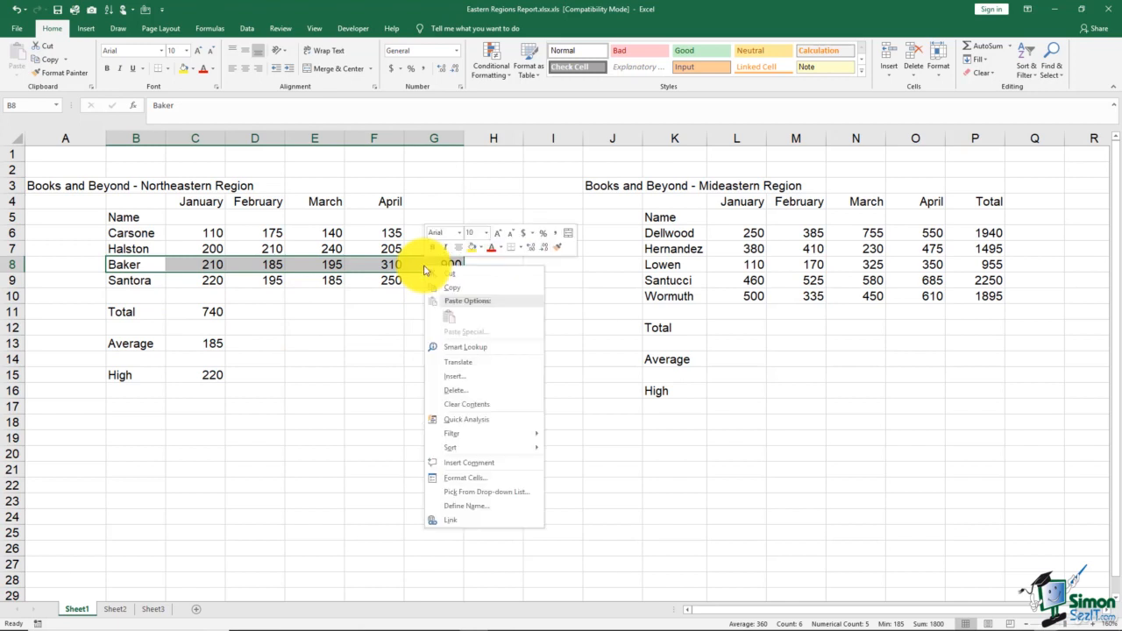
click(456, 377)
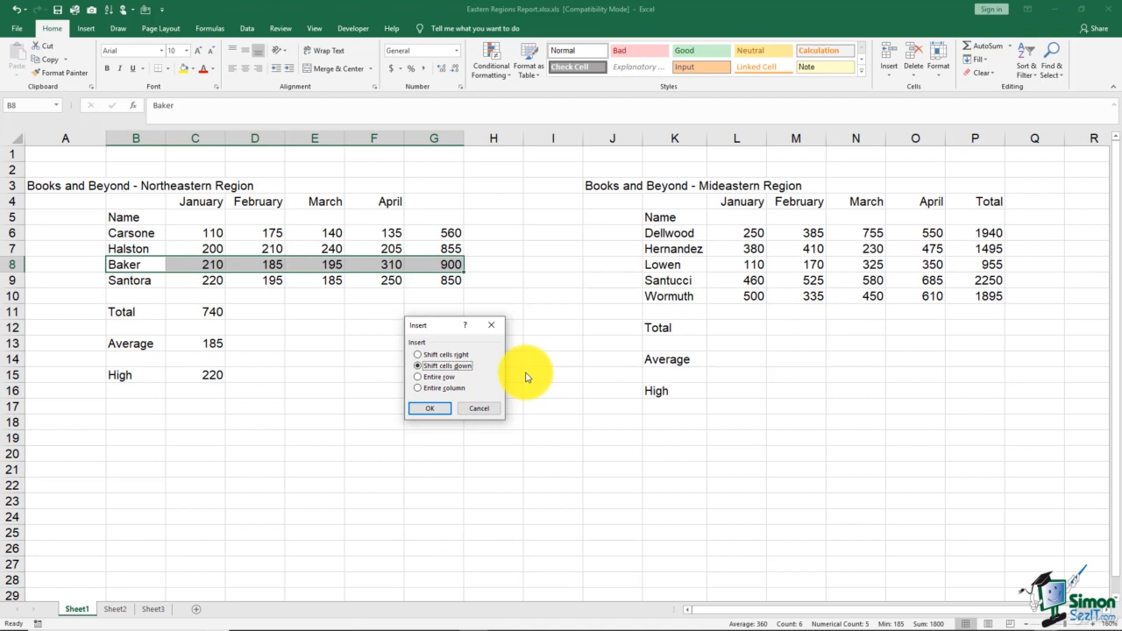
click(441, 410)
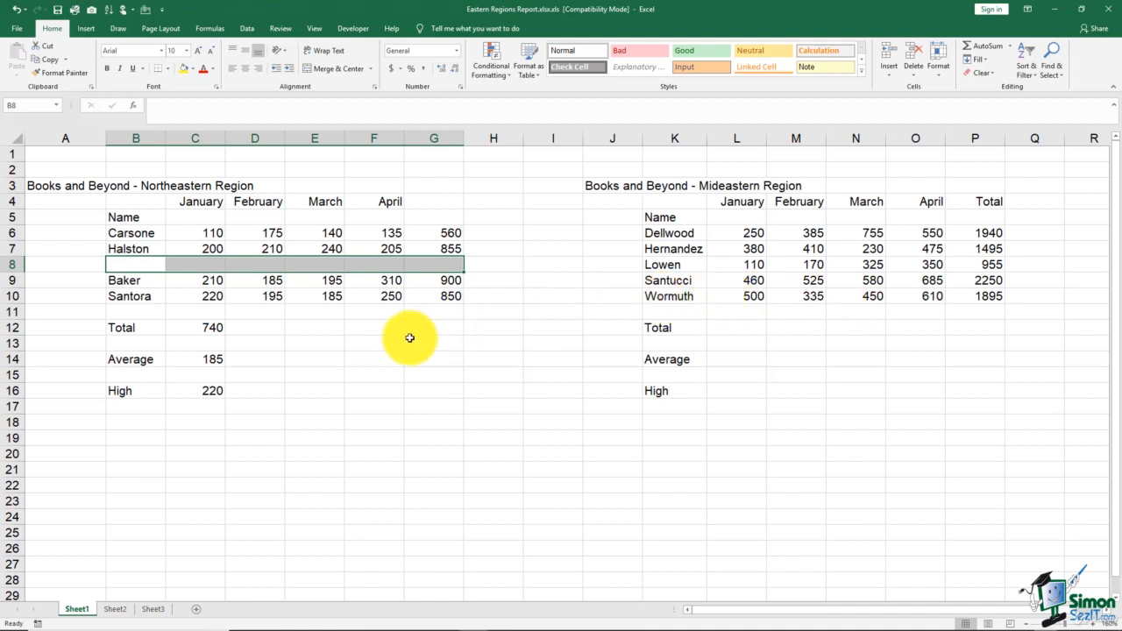
Fill row 8 with the new salesperson's last name in B8 and the January to April figures 150, 200, 125 and 275
click(150, 262)
text(Newbe)
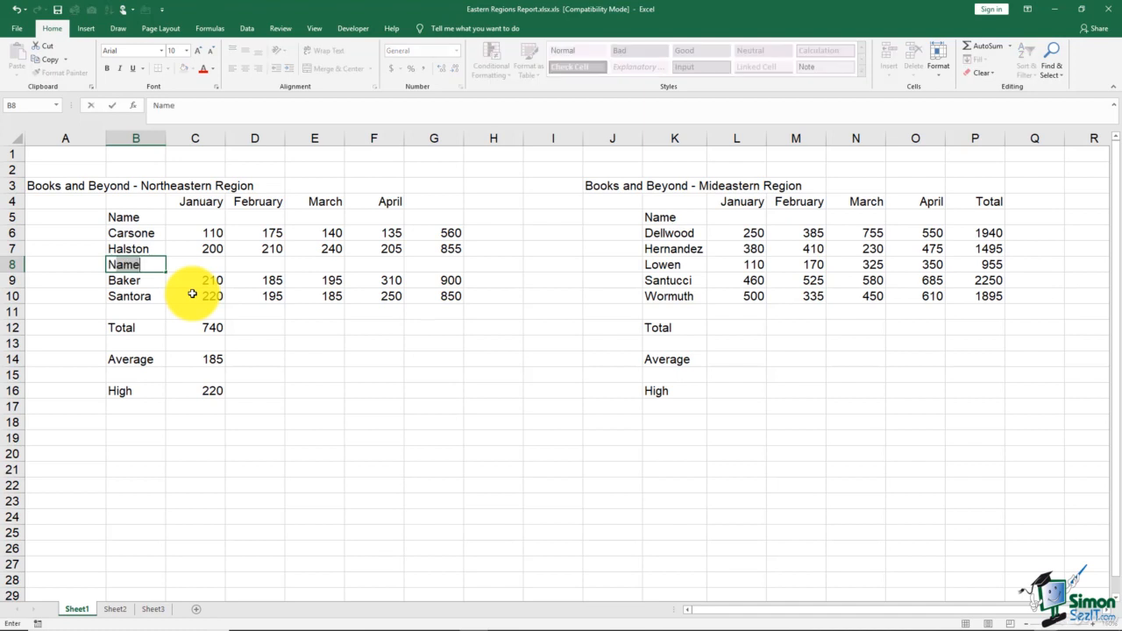
text(rry)
key(Tab)
text(150)
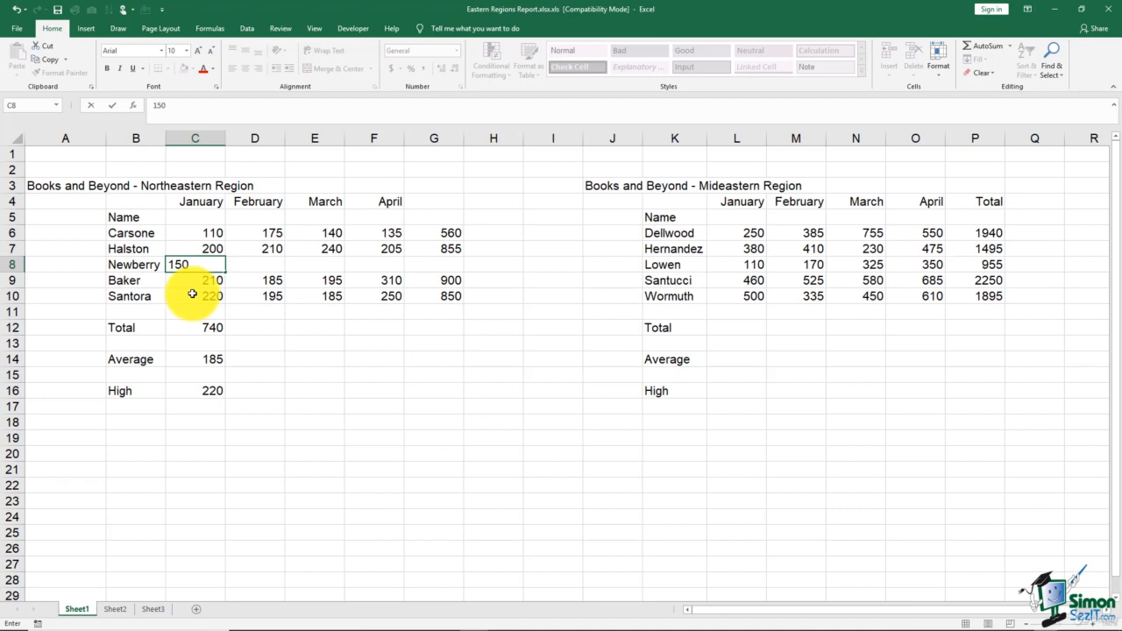
key(Tab)
text(200)
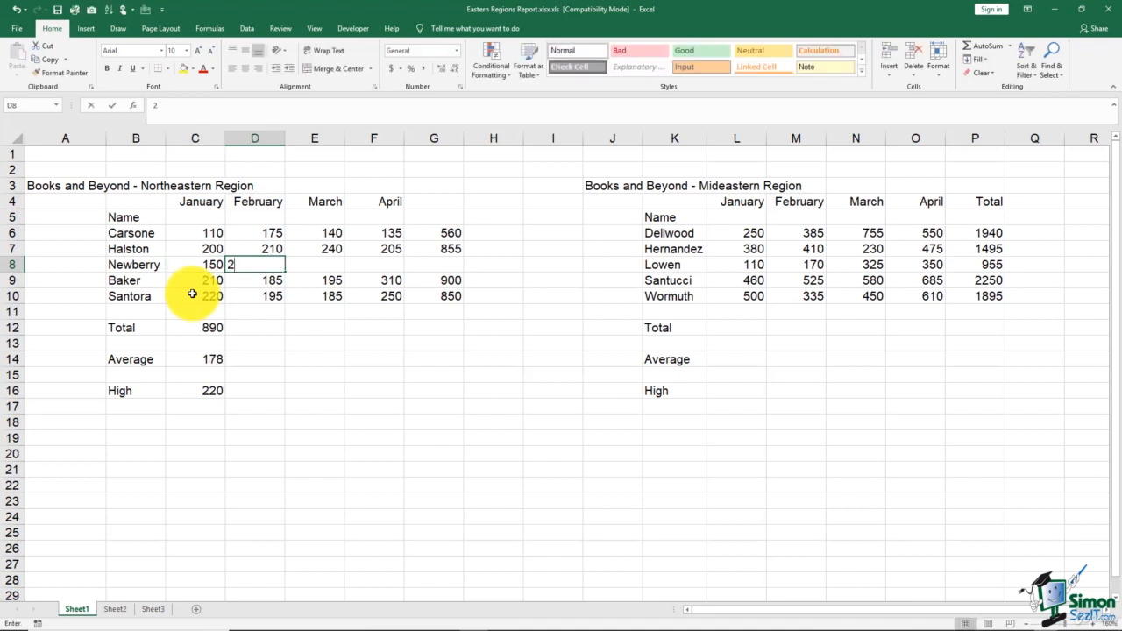
key(Tab)
text(125)
key(Tab)
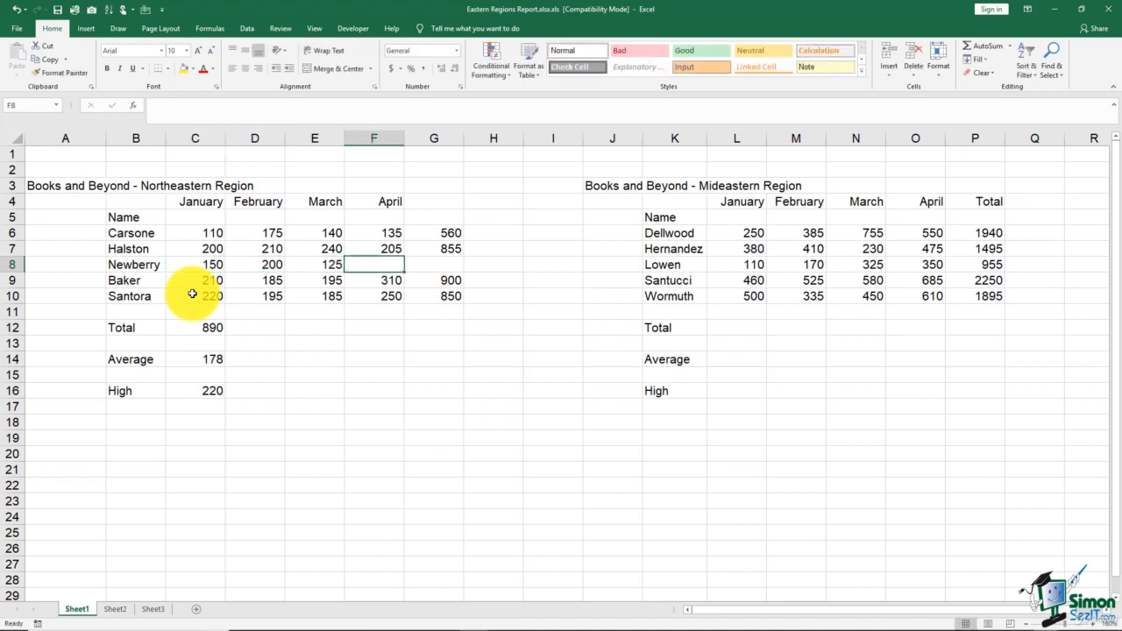
text(275)
key(Tab)
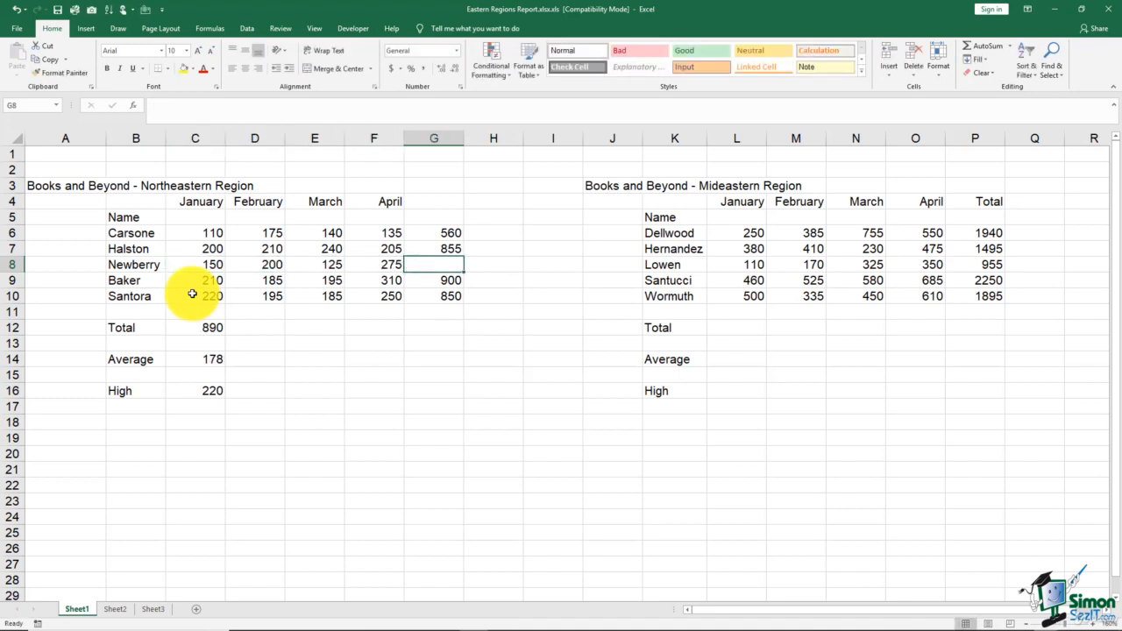
Copy the row total formula from G7 down into G8 for the new salesperson
click(416, 251)
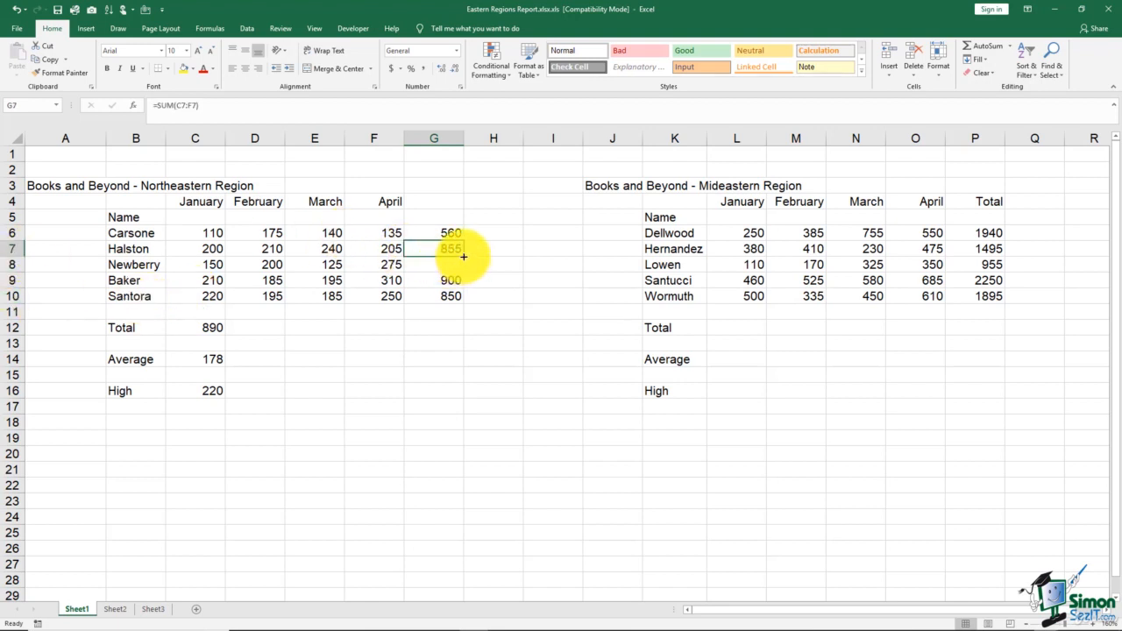
drag(463, 256, 465, 268)
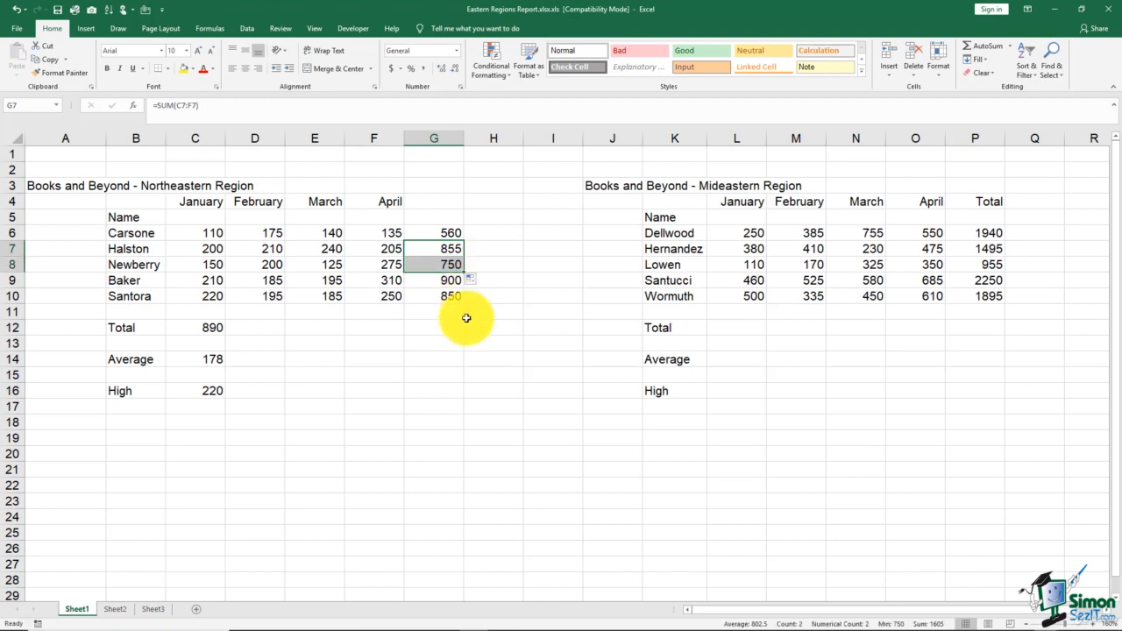
click(451, 344)
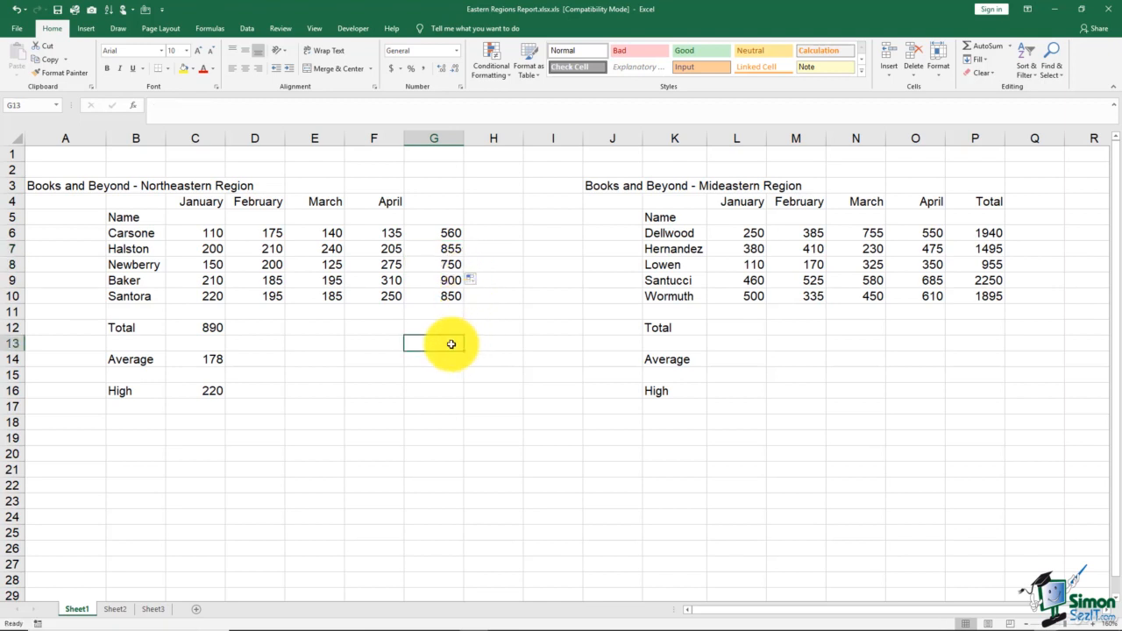